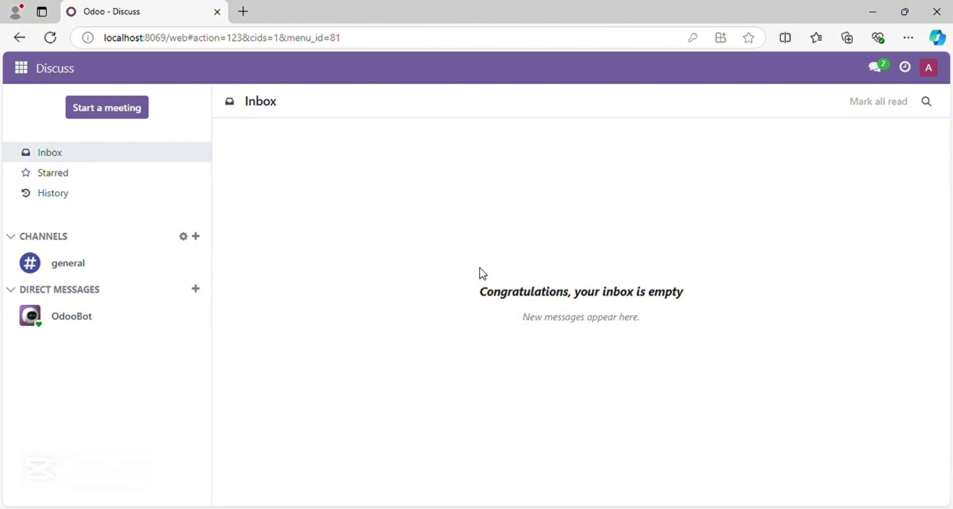
Activate the developer mode in the general settings
{"action": "left_click", "coordinate": [35, 70]}
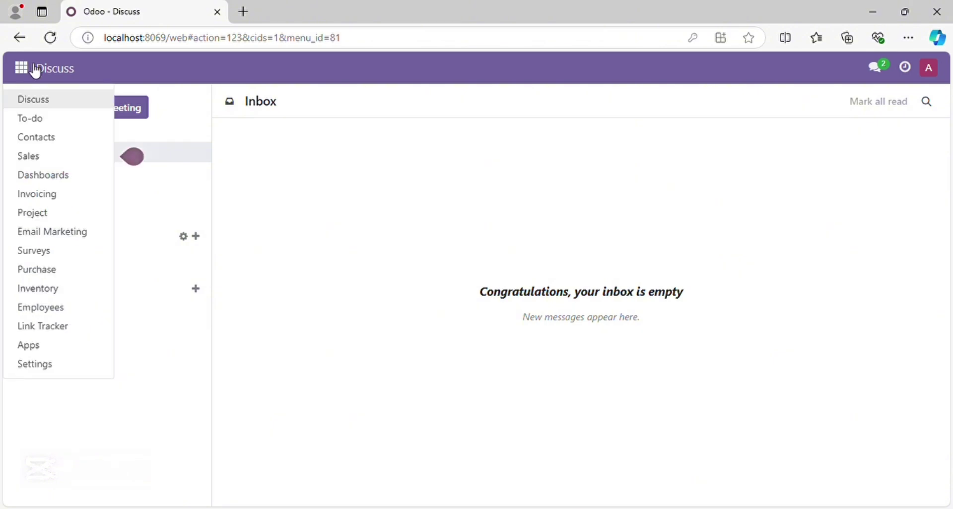
{"action": "left_click", "coordinate": [75, 367]}
{"action": "scroll", "coordinate": [402, 317], "scroll_direction": "down", "scroll_amount": 10}
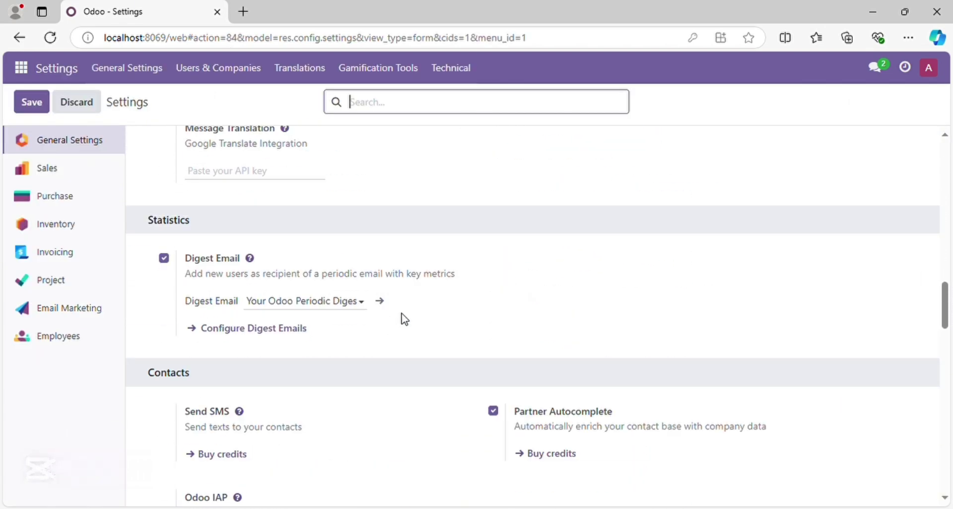
{"action": "scroll", "coordinate": [405, 319], "scroll_direction": "down", "scroll_amount": 20}
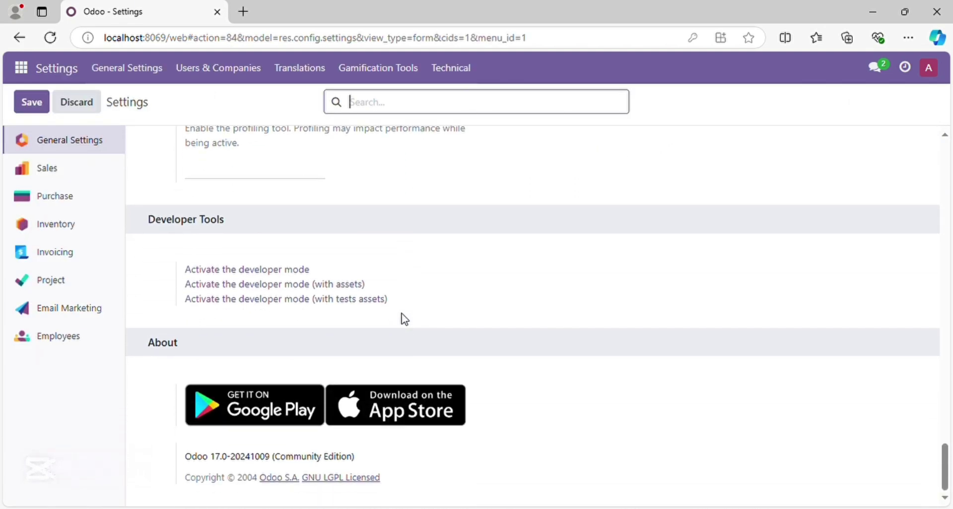
{"action": "left_click", "coordinate": [313, 272]}
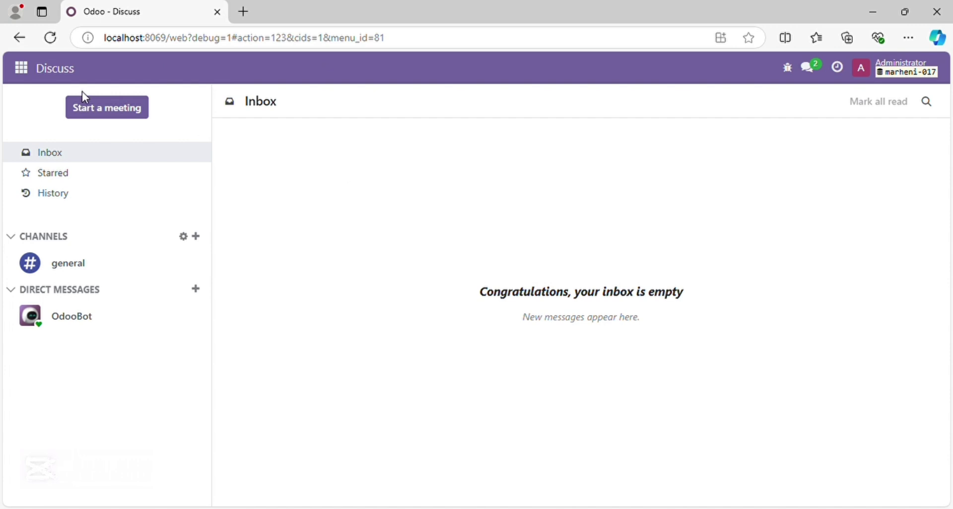
Open the list of users in the settings
{"action": "left_click", "coordinate": [30, 74]}
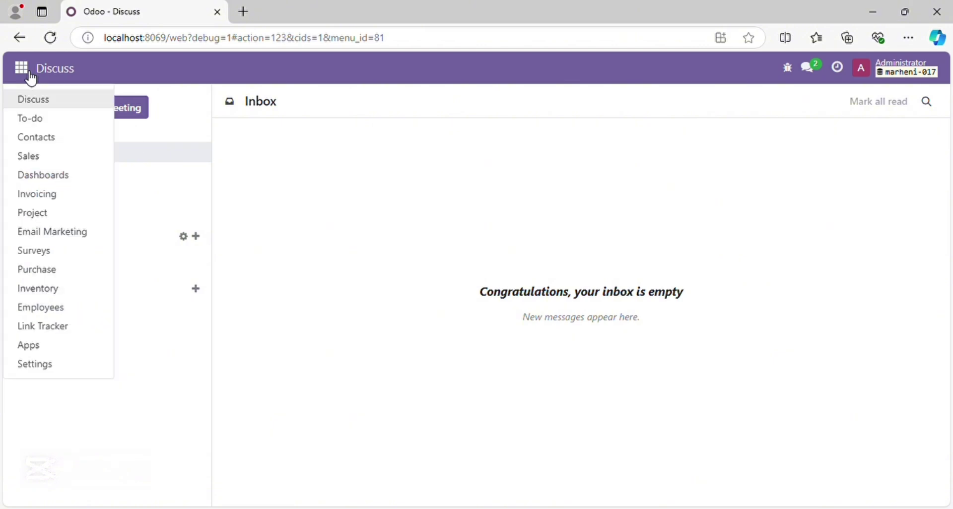
{"action": "left_click", "coordinate": [83, 371]}
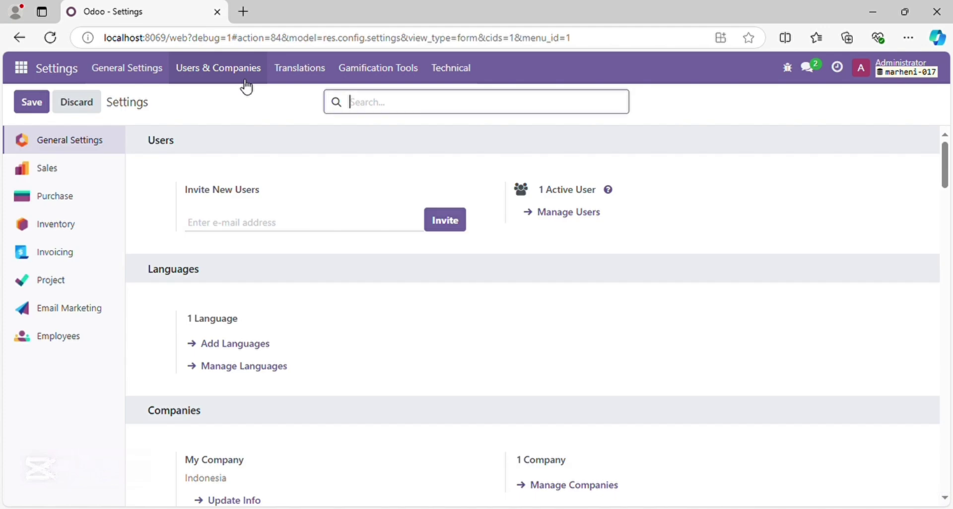
{"action": "left_click", "coordinate": [246, 82]}
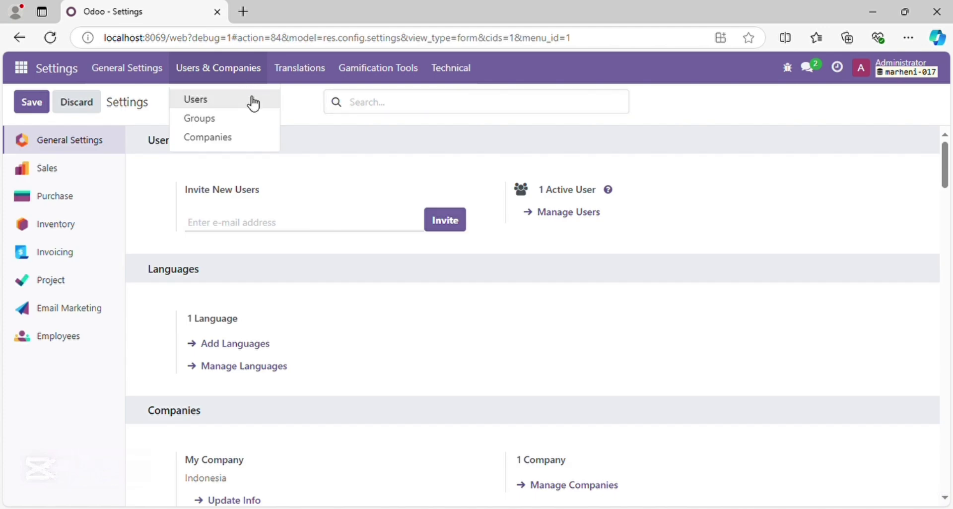
{"action": "left_click", "coordinate": [254, 104]}
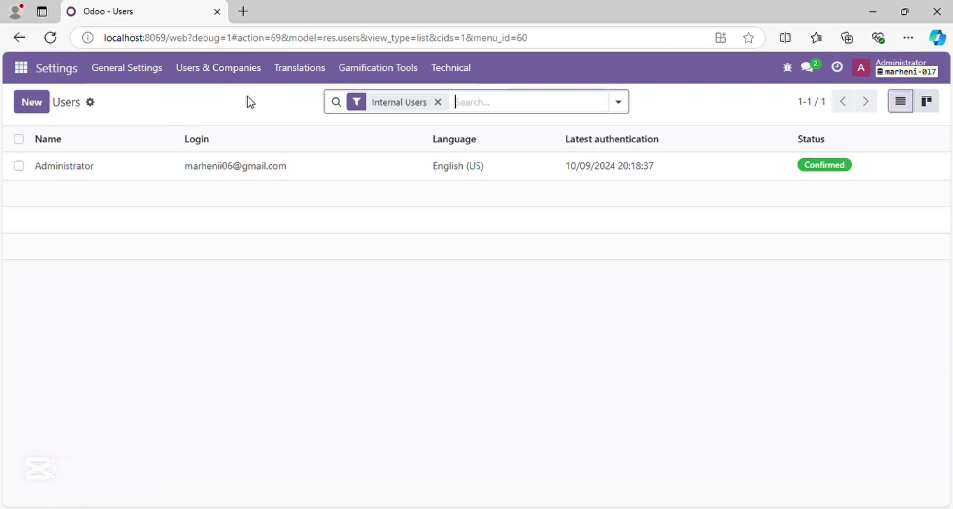
Import the user records from the file Data User.csv into the users list
{"action": "left_click", "coordinate": [96, 108]}
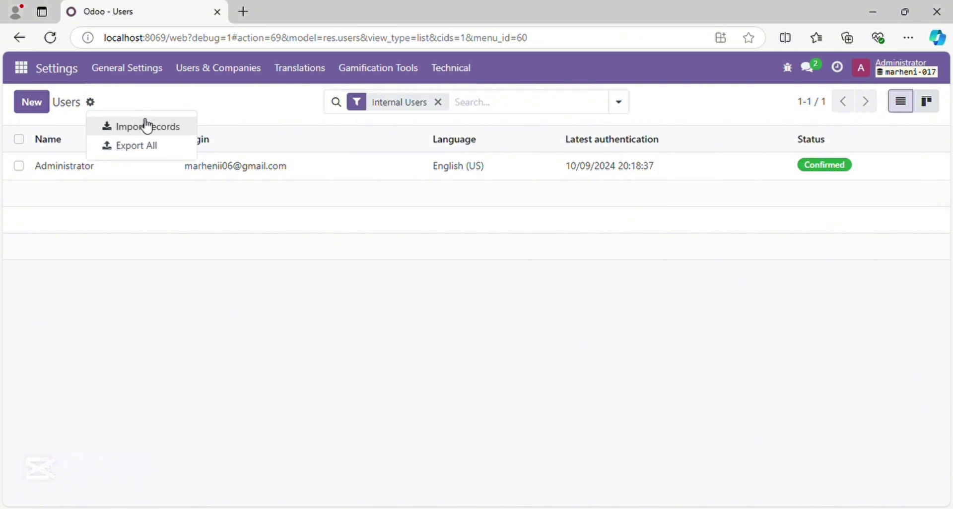
{"action": "left_click", "coordinate": [193, 132]}
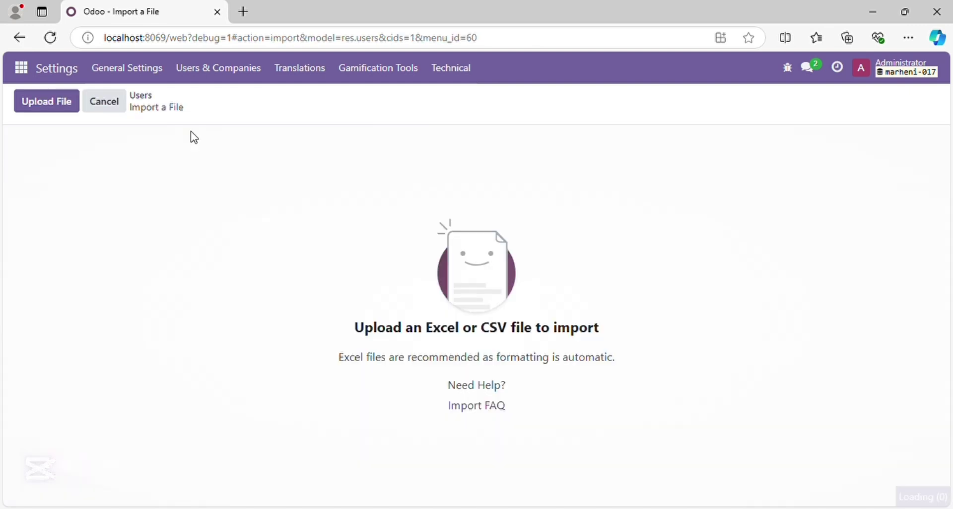
{"action": "left_click", "coordinate": [77, 119]}
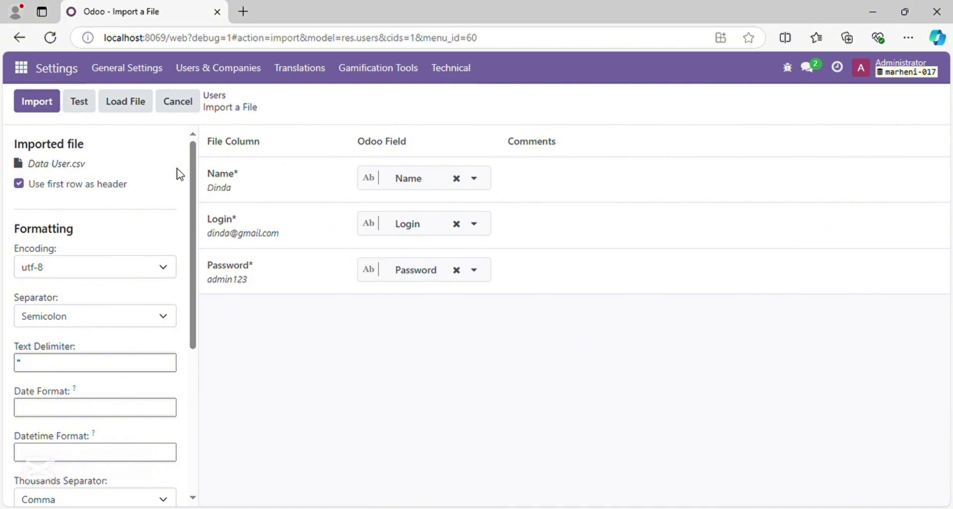
{"action": "left_click", "coordinate": [42, 112]}
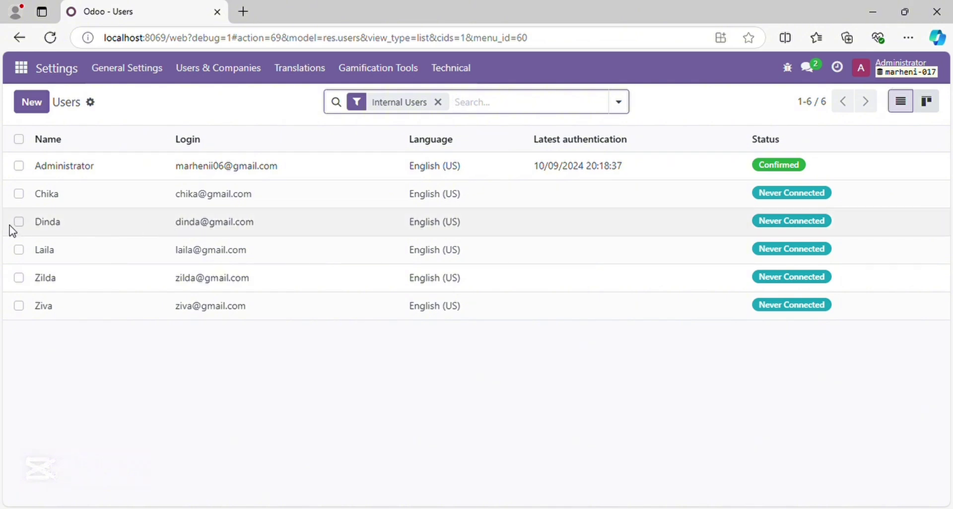
Clear the Invoicing, Inventory and Purchase access rights of the third user in the list
{"action": "double_click", "coordinate": [232, 227]}
{"action": "left_click", "coordinate": [231, 230]}
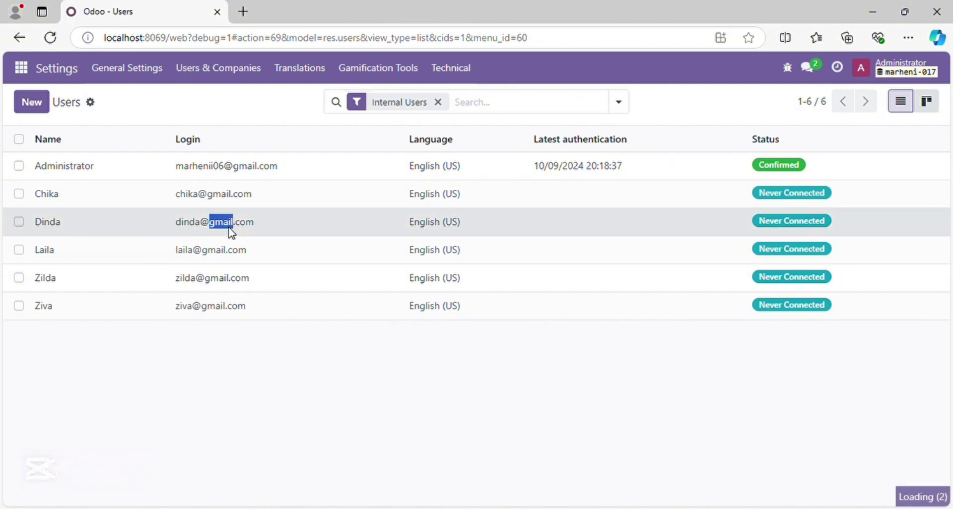
{"action": "scroll", "coordinate": [183, 326], "scroll_direction": "down", "scroll_amount": 3}
{"action": "scroll", "coordinate": [184, 326], "scroll_direction": "down", "scroll_amount": 4}
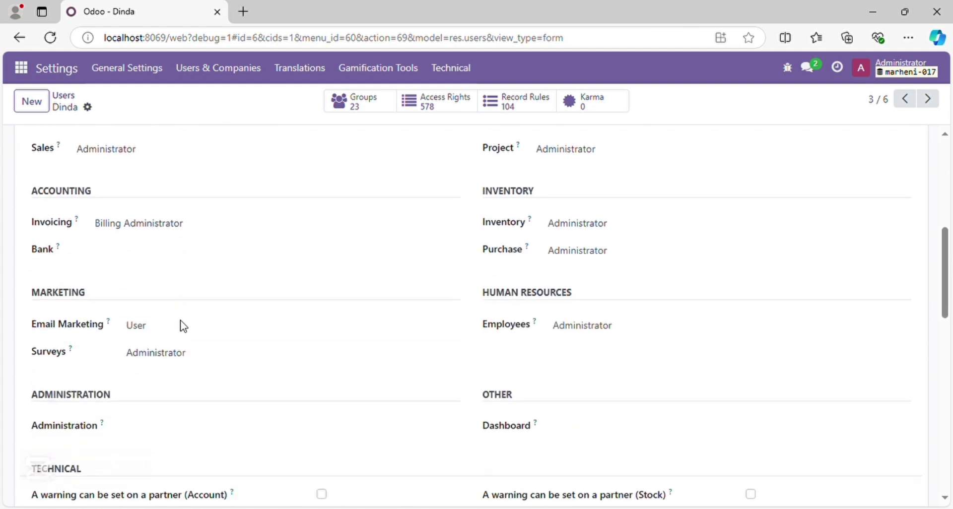
{"action": "scroll", "coordinate": [179, 255], "scroll_direction": "up", "scroll_amount": 1}
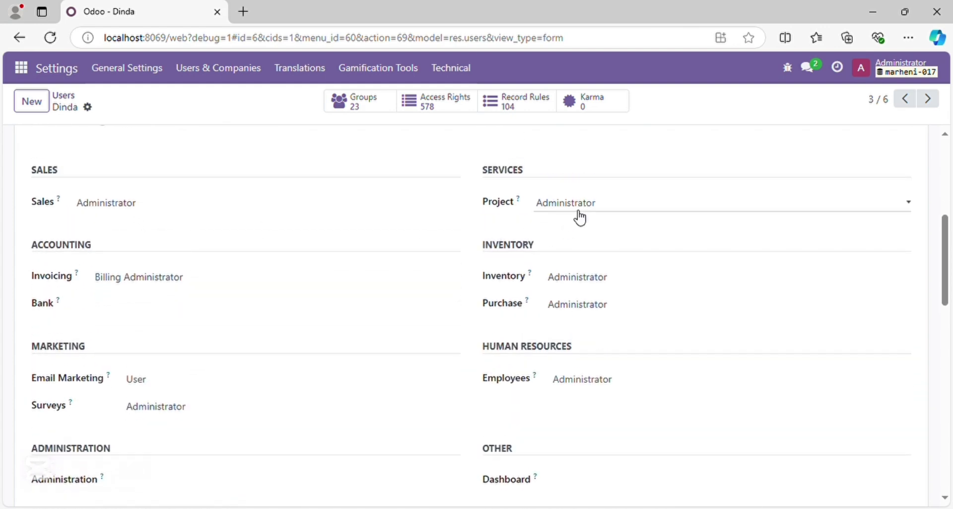
{"action": "left_click", "coordinate": [139, 300]}
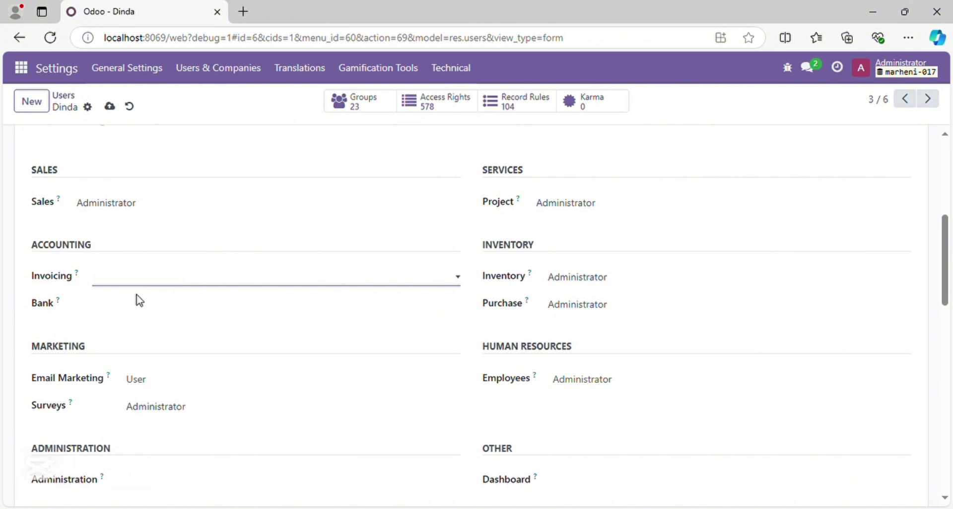
{"action": "left_click", "coordinate": [585, 287]}
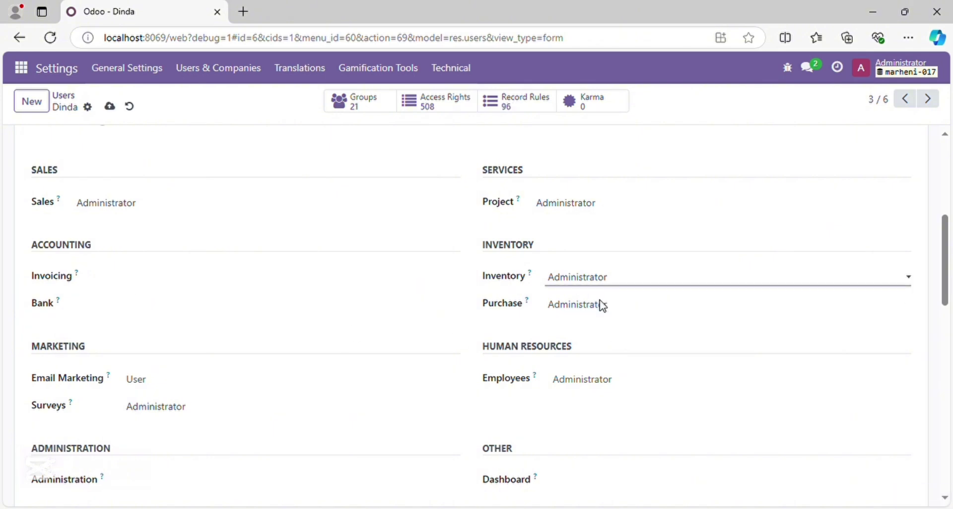
{"action": "left_click", "coordinate": [602, 305]}
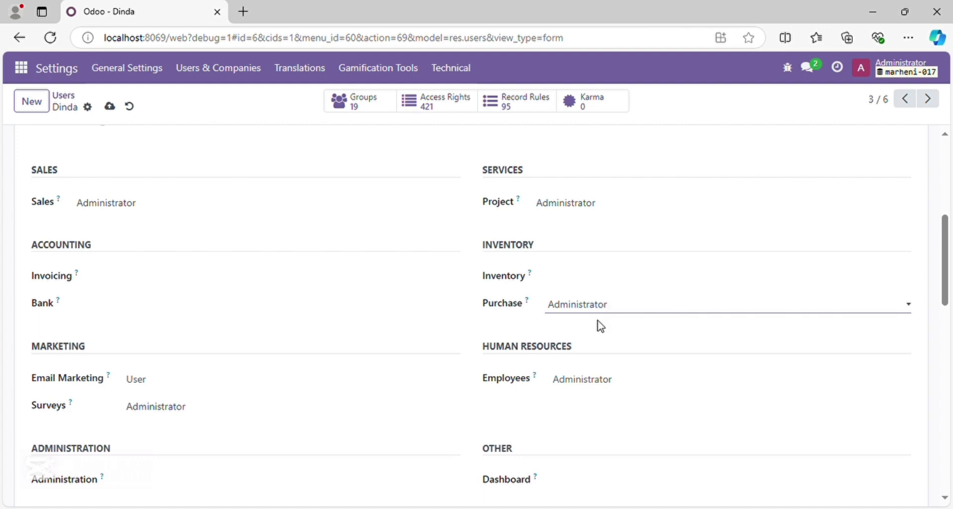
{"action": "left_click", "coordinate": [599, 325]}
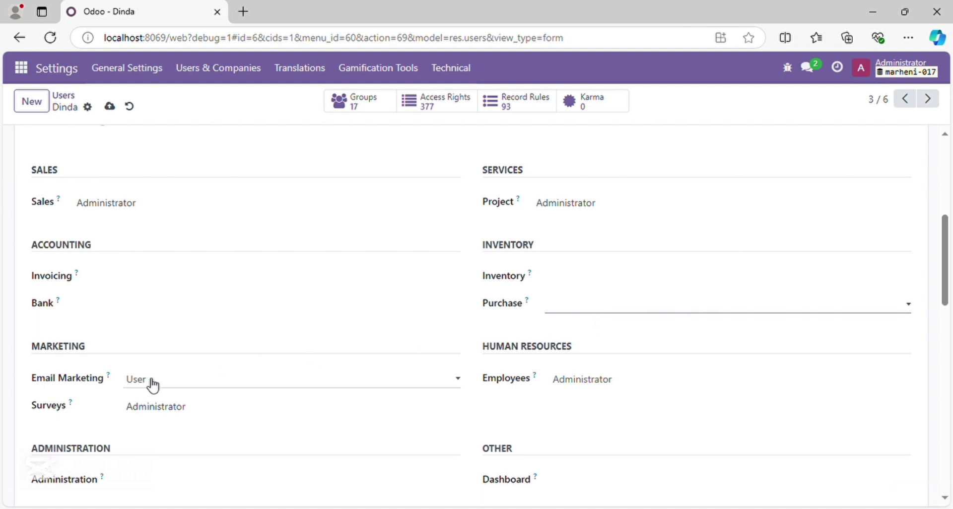
Remove the Contact Creation extra right from this user, save the record and return to the users list
{"action": "scroll", "coordinate": [169, 409], "scroll_direction": "down", "scroll_amount": 10}
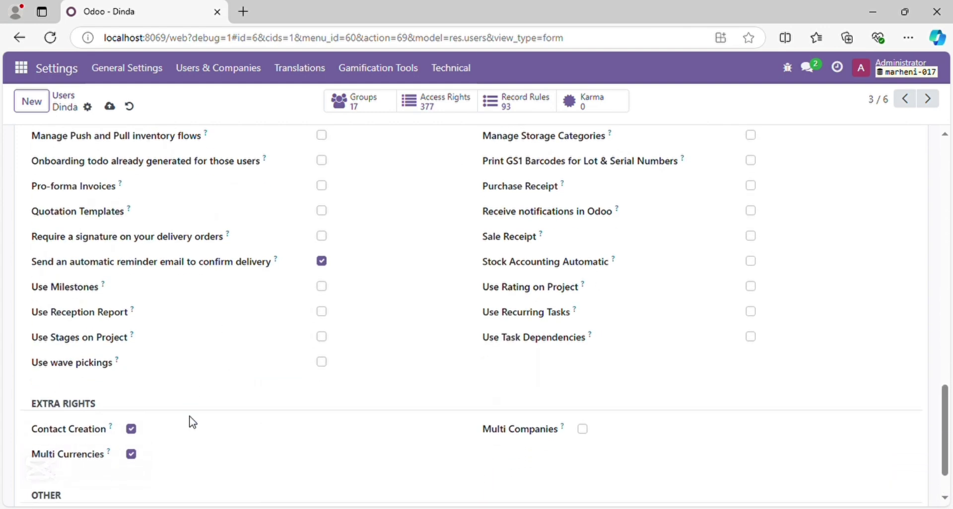
{"action": "scroll", "coordinate": [193, 422], "scroll_direction": "down", "scroll_amount": 1}
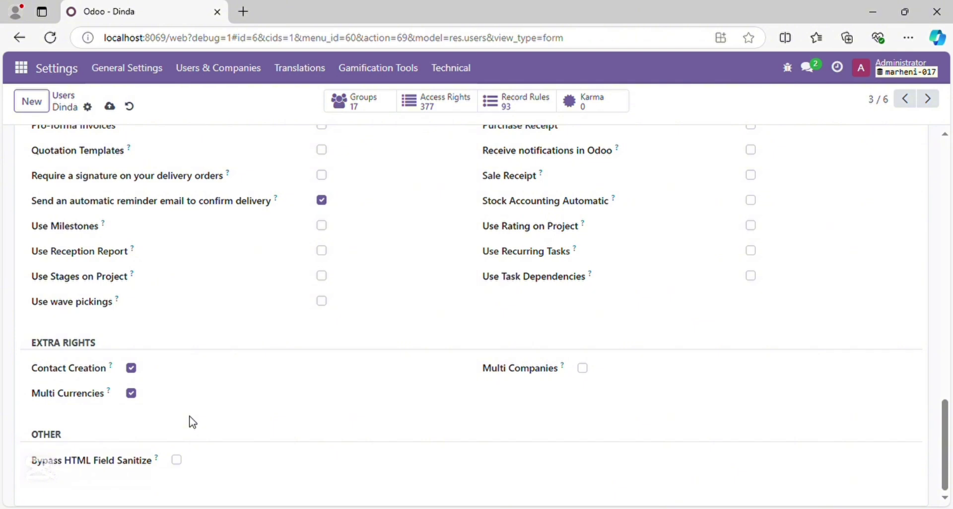
{"action": "scroll", "coordinate": [193, 422], "scroll_direction": "up", "scroll_amount": 2}
{"action": "scroll", "coordinate": [193, 422], "scroll_direction": "down", "scroll_amount": 2}
{"action": "left_click", "coordinate": [134, 371]}
{"action": "scroll", "coordinate": [192, 353], "scroll_direction": "up", "scroll_amount": 10}
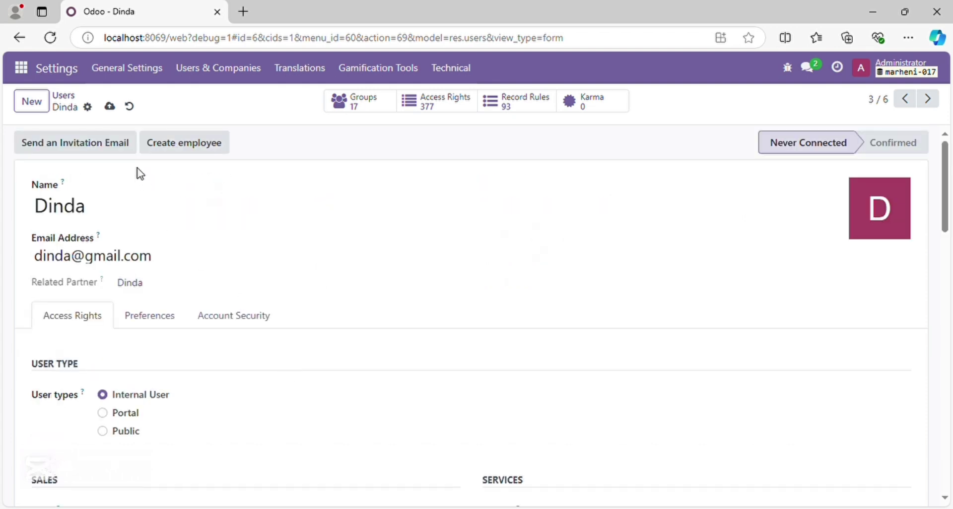
{"action": "left_click", "coordinate": [110, 107]}
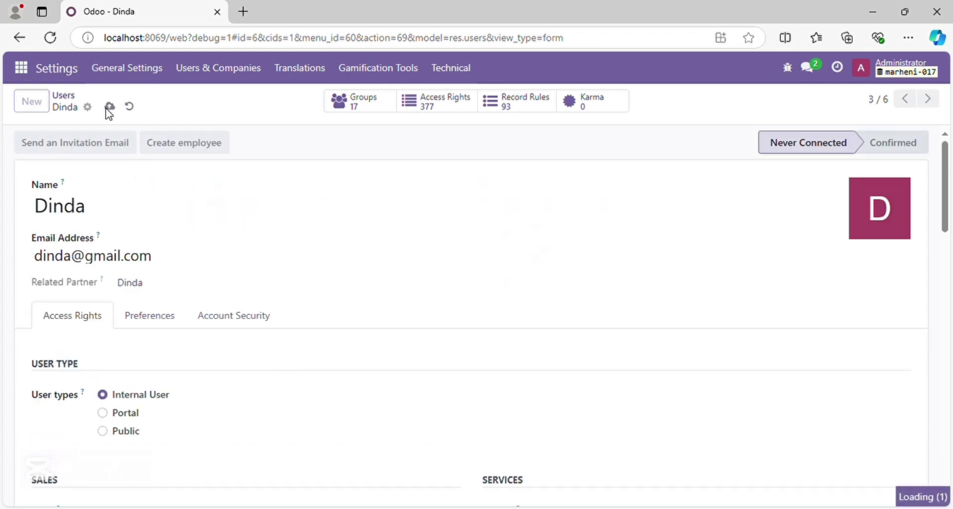
{"action": "left_click", "coordinate": [72, 97]}
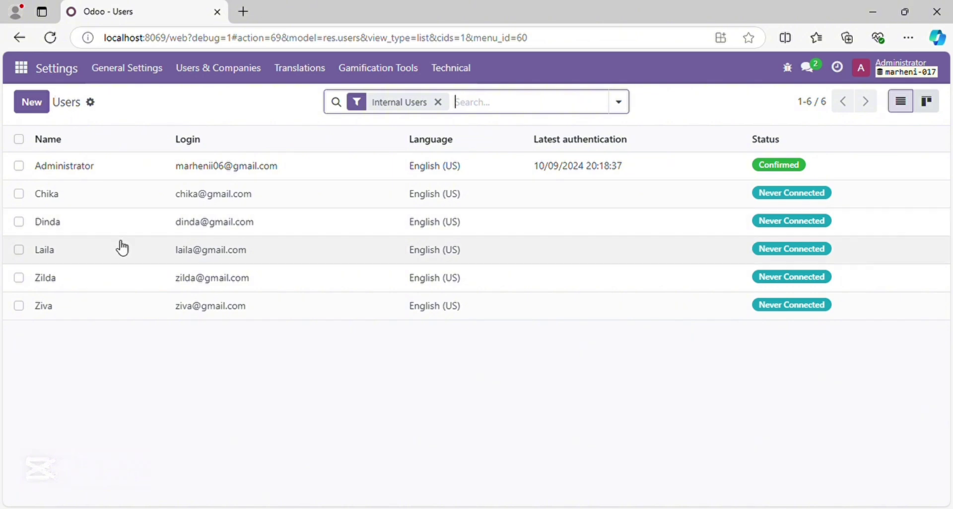
Change the user type of the fifth user in the list to Public and save the record
{"action": "double_click", "coordinate": [191, 256]}
{"action": "left_click", "coordinate": [265, 286]}
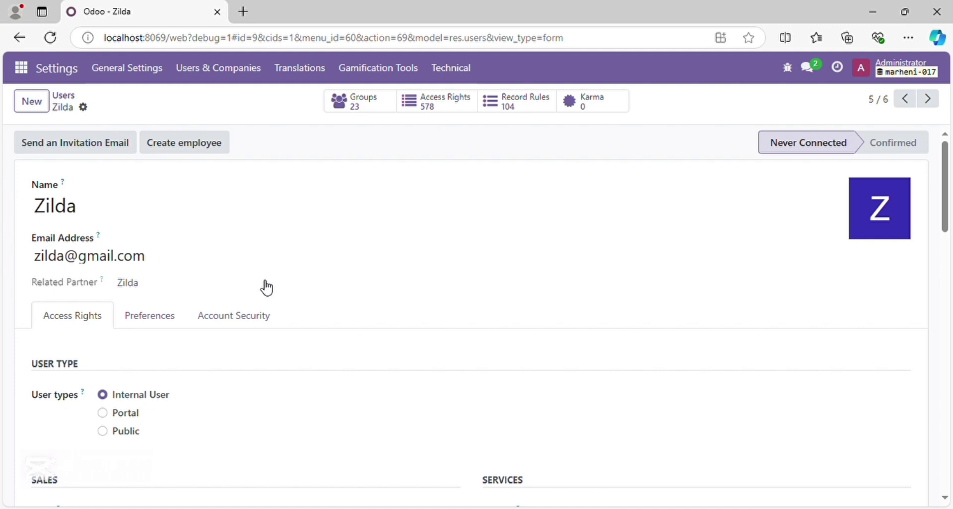
{"action": "scroll", "coordinate": [224, 380], "scroll_direction": "down", "scroll_amount": 2}
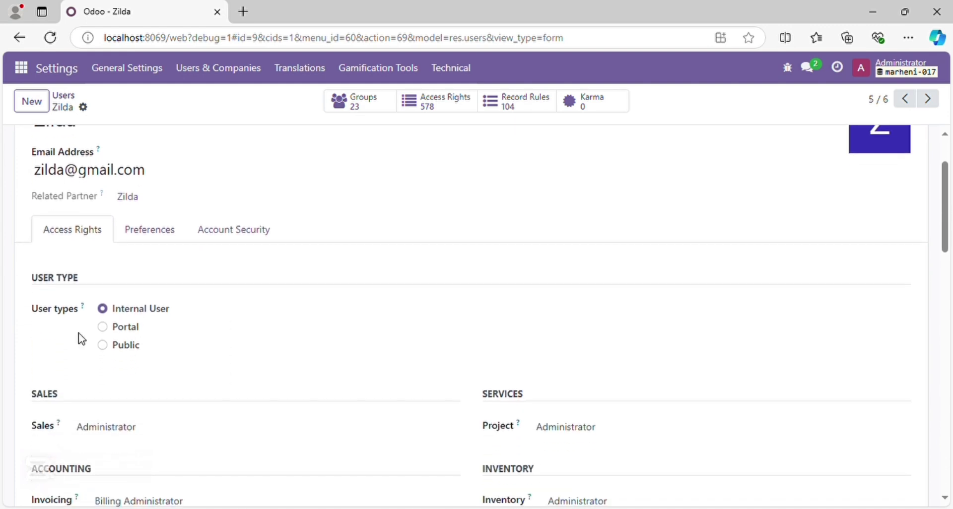
{"action": "left_click", "coordinate": [110, 350]}
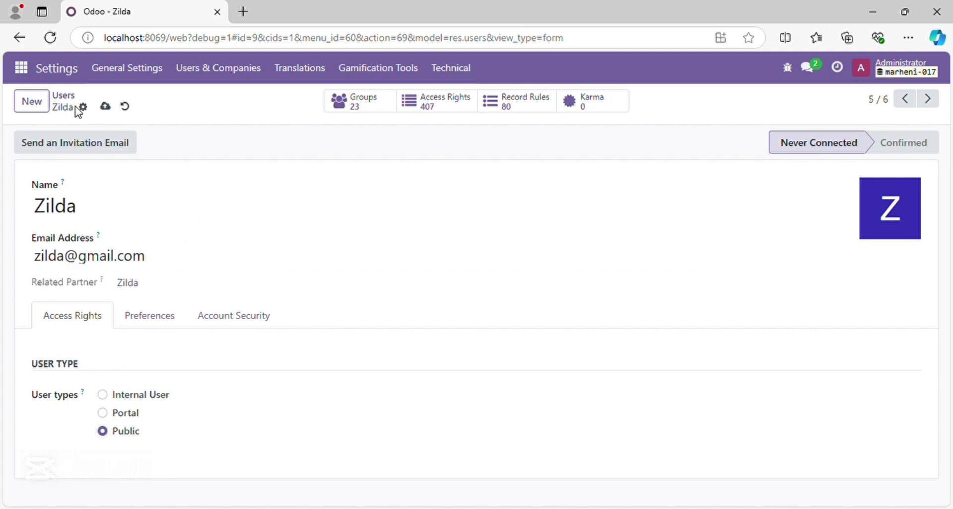
{"action": "left_click", "coordinate": [104, 106]}
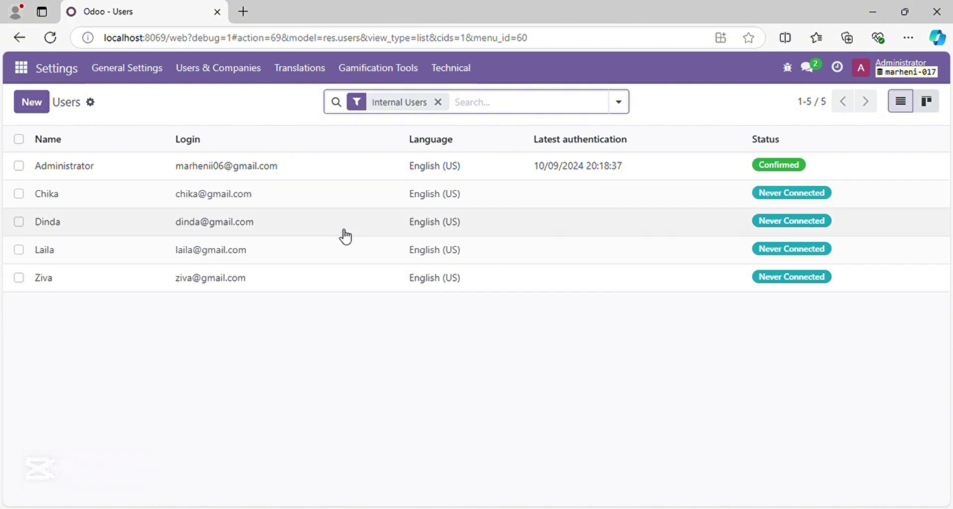
Open the Sales / Administrator group and review its read, write, create and delete access rights for each model
{"action": "left_click", "coordinate": [230, 79]}
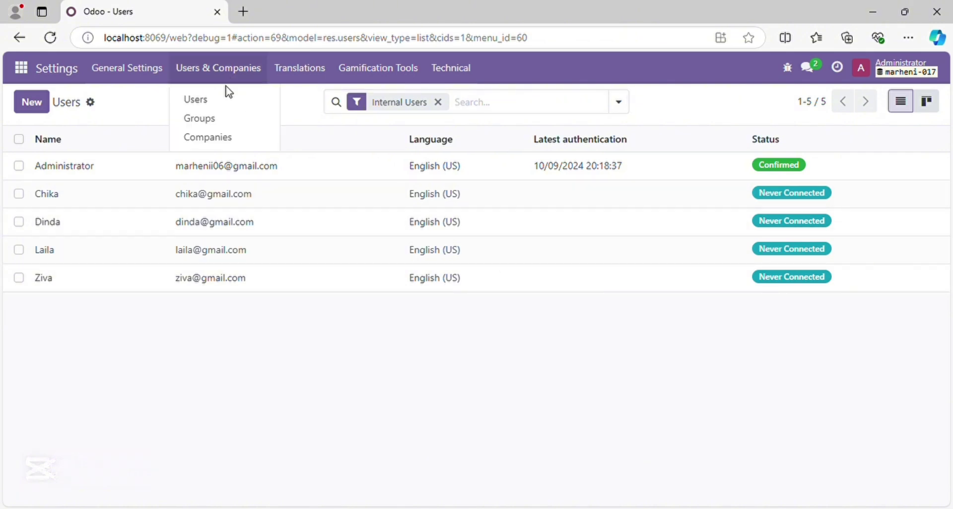
{"action": "left_click", "coordinate": [231, 118]}
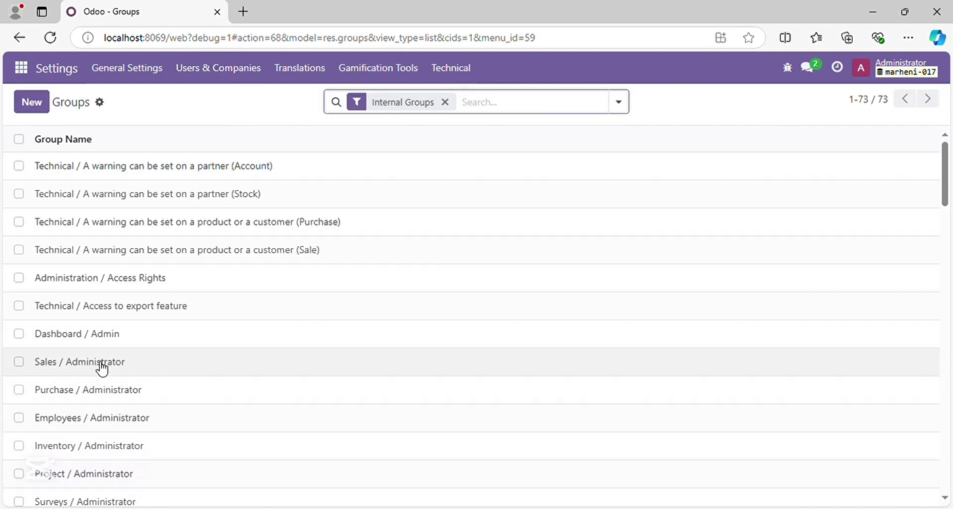
{"action": "double_click", "coordinate": [98, 366]}
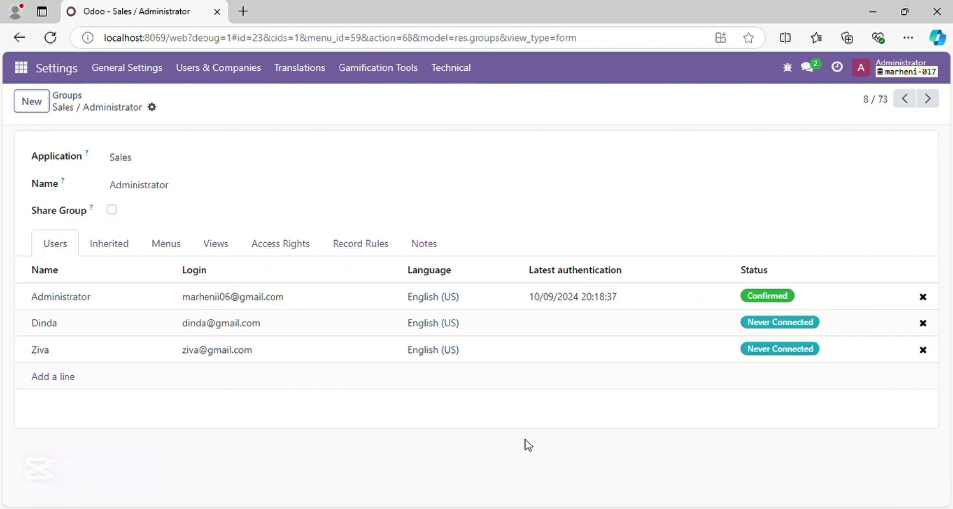
{"action": "left_click", "coordinate": [280, 244]}
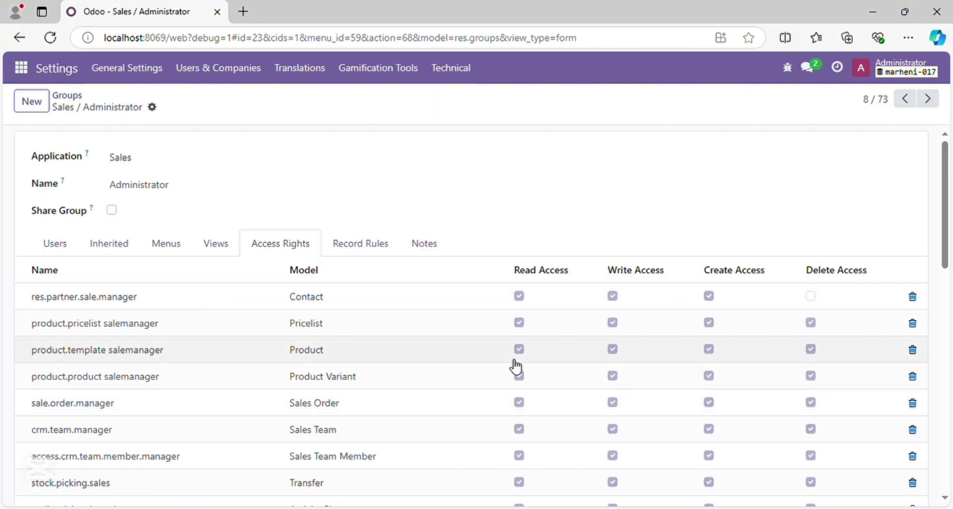
{"action": "scroll", "coordinate": [413, 407], "scroll_direction": "down", "scroll_amount": 3}
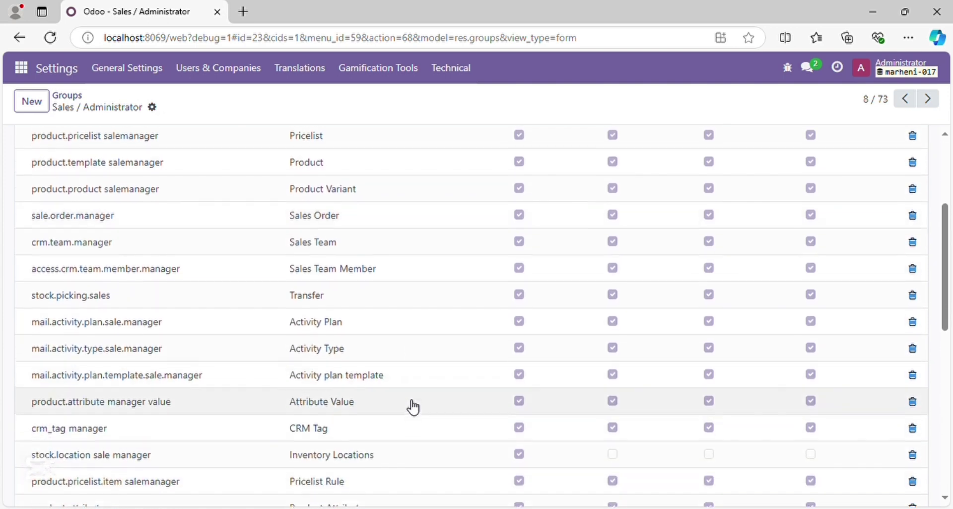
{"action": "scroll", "coordinate": [413, 407], "scroll_direction": "down", "scroll_amount": 10}
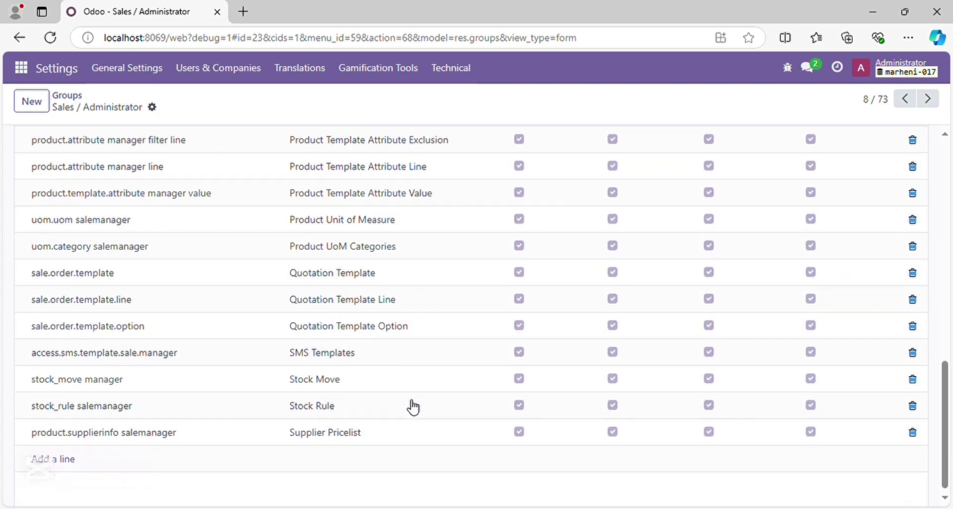
{"action": "scroll", "coordinate": [413, 406], "scroll_direction": "up", "scroll_amount": 15}
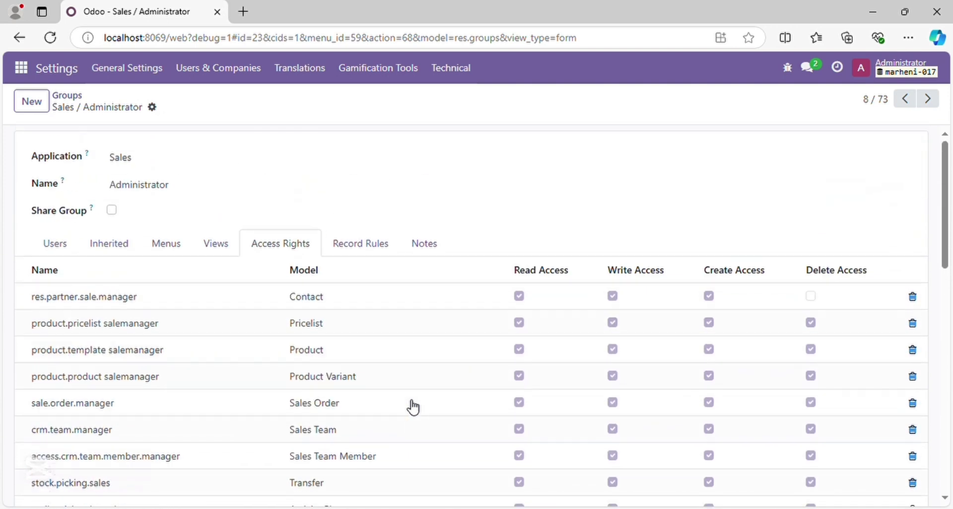